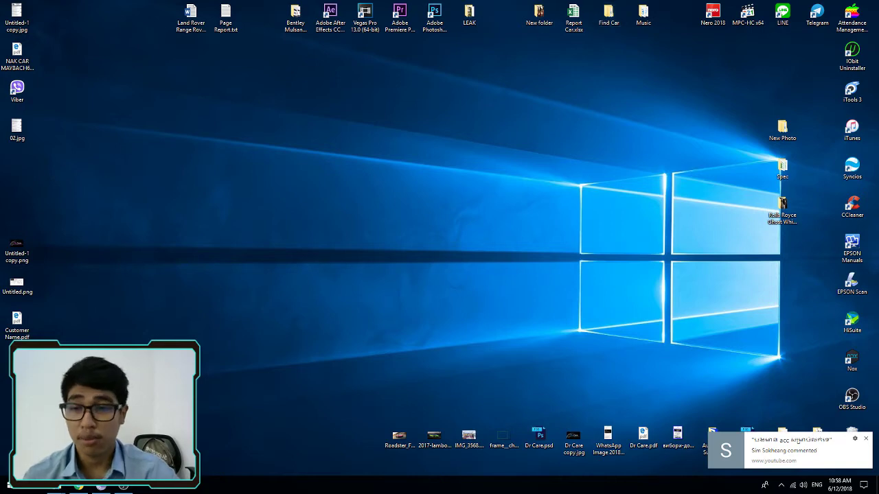
Open Google Chrome and go to google.com.
{"action": "left_click", "coordinate": [79, 487]}
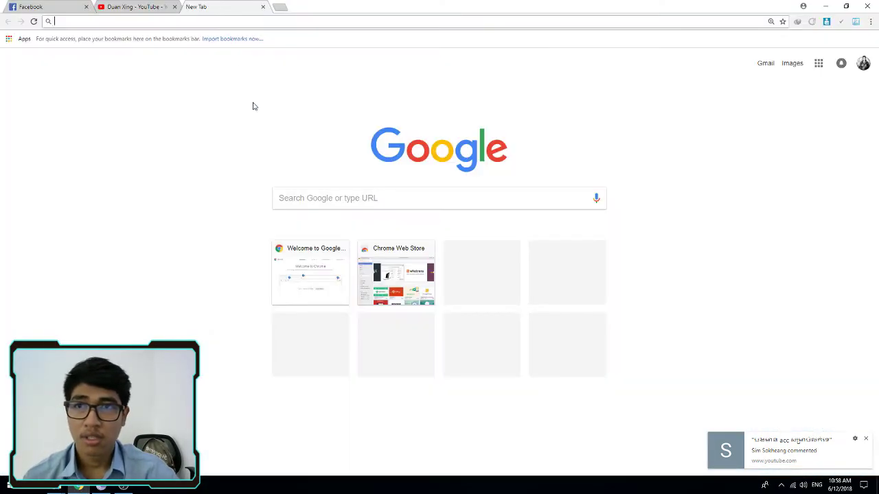
{"action": "type", "text": "g"}
{"action": "key", "text": "BackSpace"}
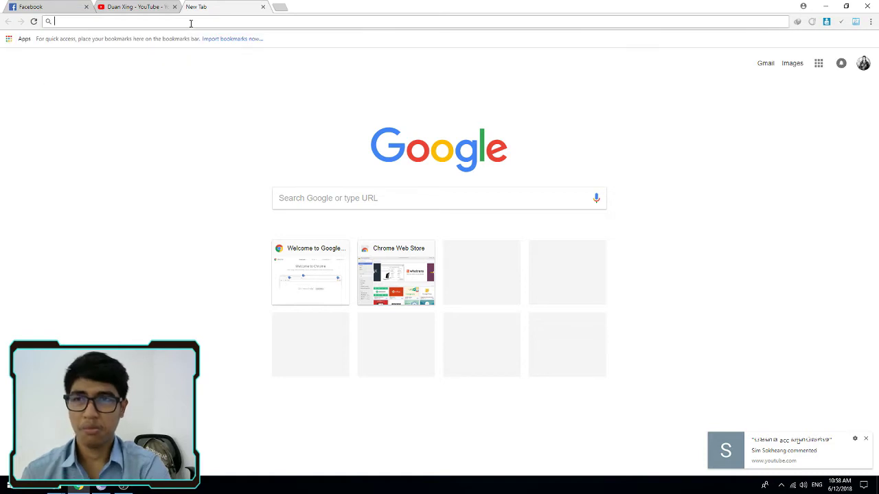
{"action": "type", "text": "google.com"}
{"action": "key", "text": "Return"}
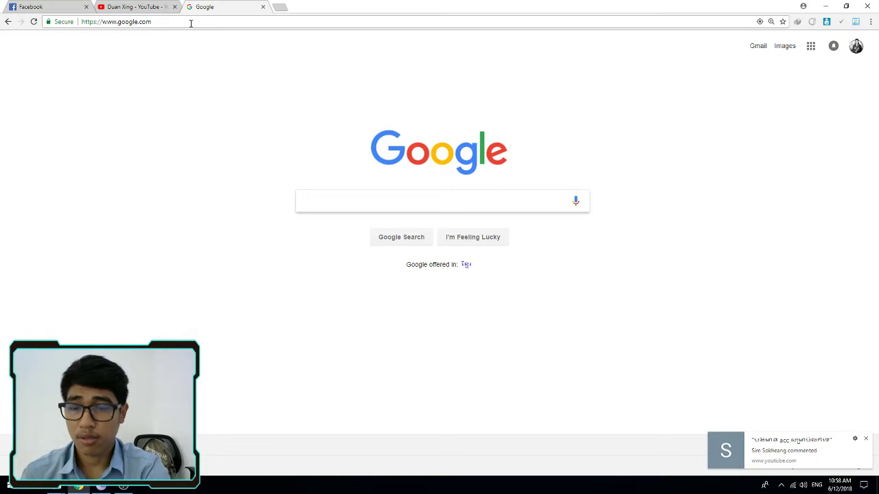
Search 'tencent pubg', open the Tencent Gaming Buddy site, and download the PUBG Mobile installer.
{"action": "type", "text": "tence"}
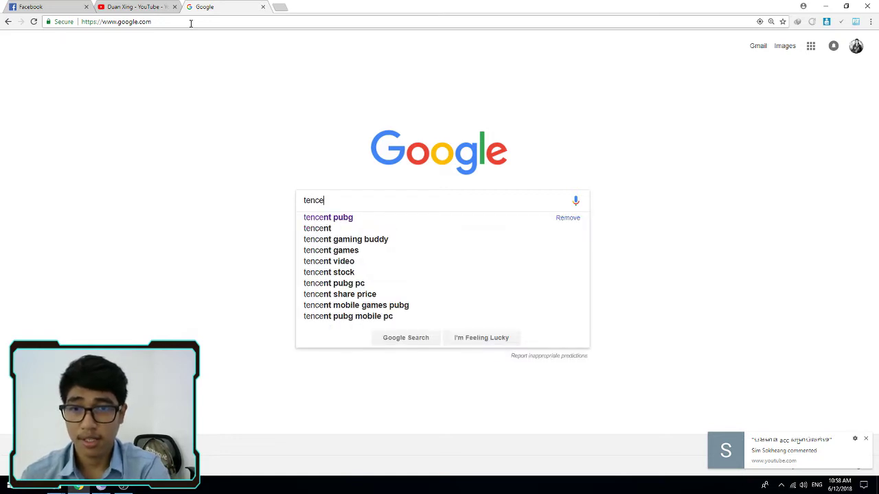
{"action": "type", "text": "nt pubg"}
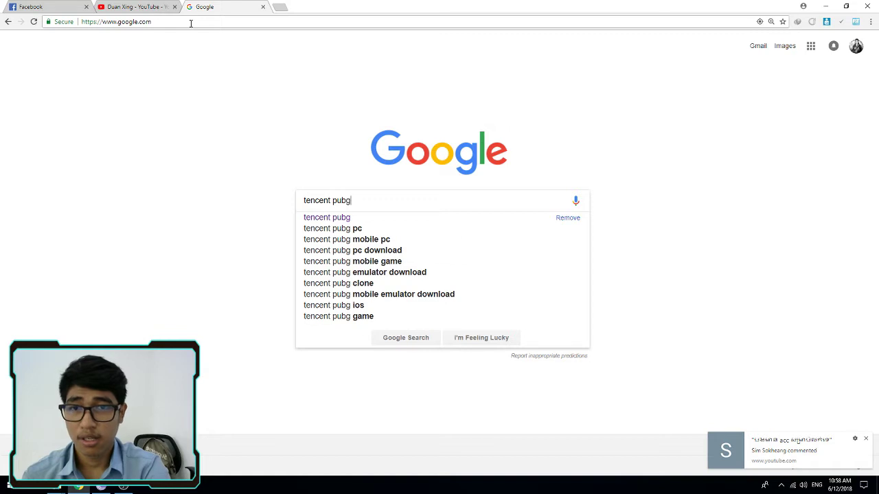
{"action": "key", "text": "Return"}
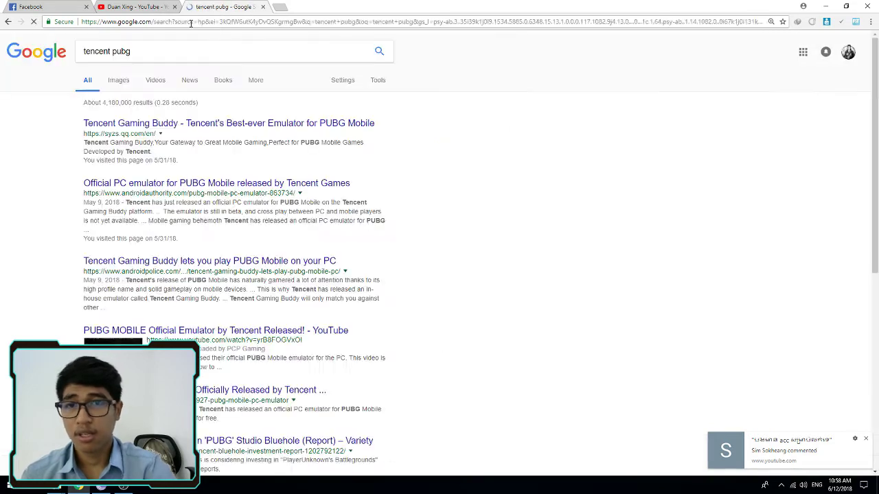
{"action": "left_click_drag", "start_coordinate": [109, 135], "coordinate": [182, 138]}
{"action": "left_click", "coordinate": [179, 141]}
{"action": "mouse_move", "coordinate": [83, 142]}
{"action": "left_mouse_down"}
{"action": "mouse_move", "coordinate": [151, 142]}
{"action": "mouse_move", "coordinate": [87, 136]}
{"action": "left_mouse_up"}
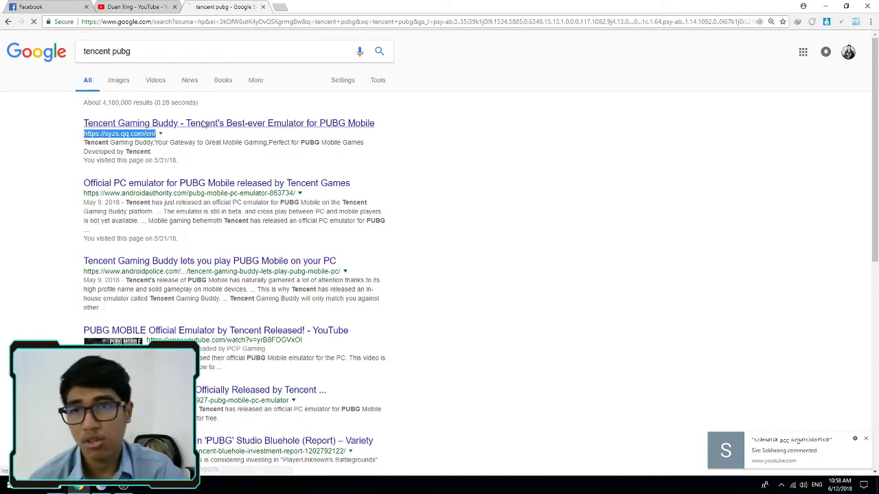
{"action": "left_click", "coordinate": [204, 125]}
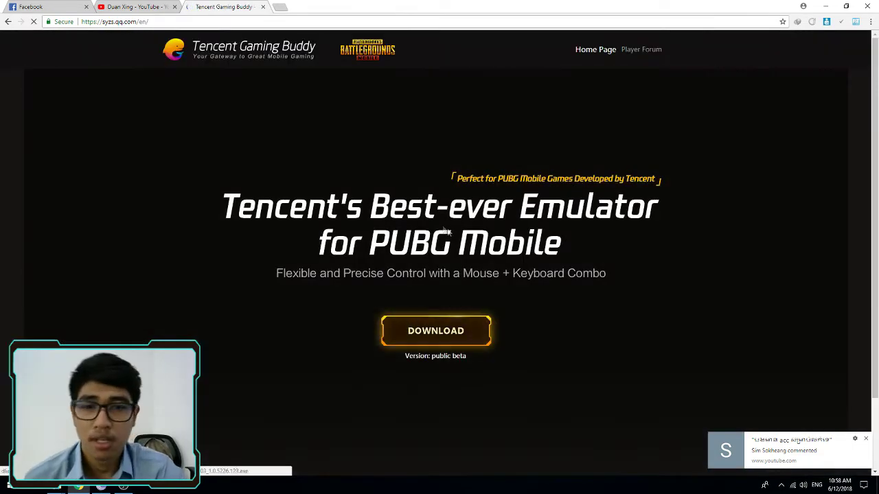
{"action": "left_click", "coordinate": [450, 335]}
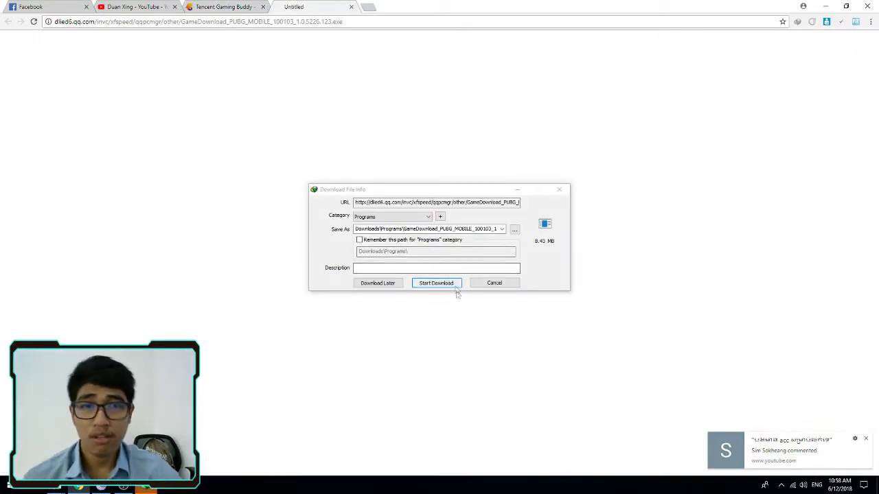
Start the 8.43 MB installer download and open Internet Download Manager from the tray.
{"action": "left_click", "coordinate": [447, 285]}
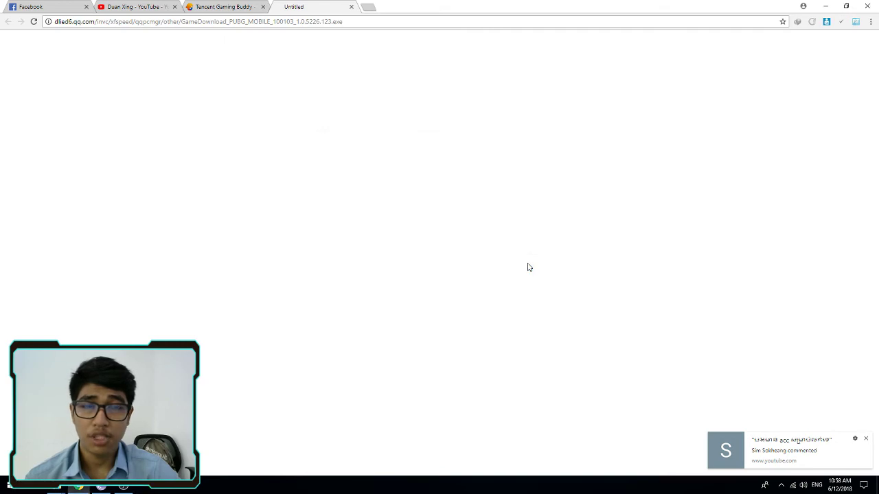
{"action": "left_click", "coordinate": [826, 6]}
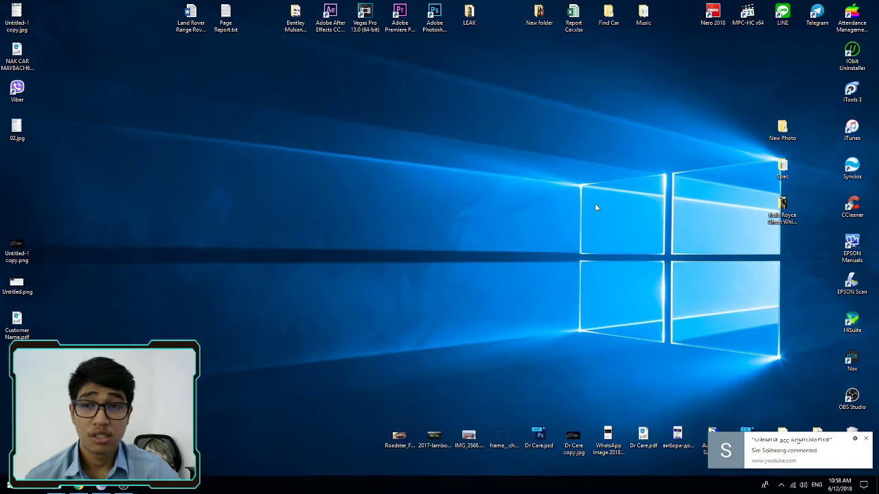
{"action": "left_click", "coordinate": [781, 485]}
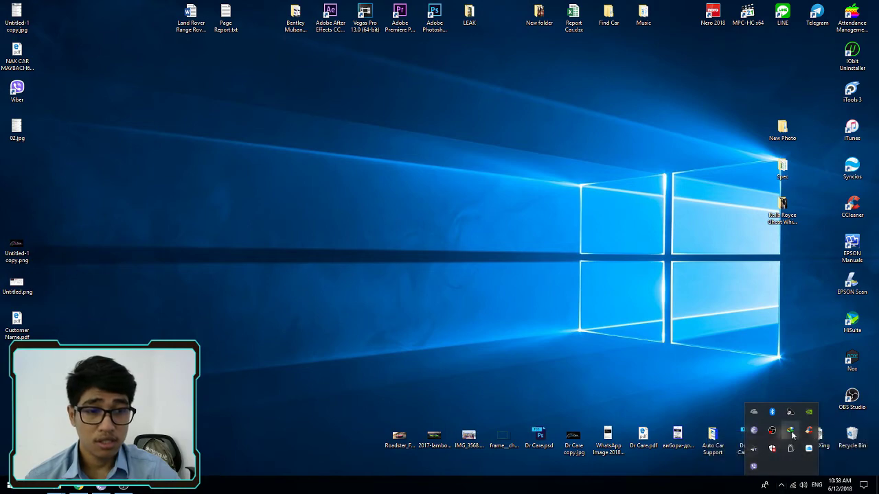
{"action": "double_click", "coordinate": [791, 431]}
Open the folder containing the downloaded GameDownload installer and launch its setup.
{"action": "left_click", "coordinate": [546, 240]}
{"action": "right_click", "coordinate": [444, 267]}
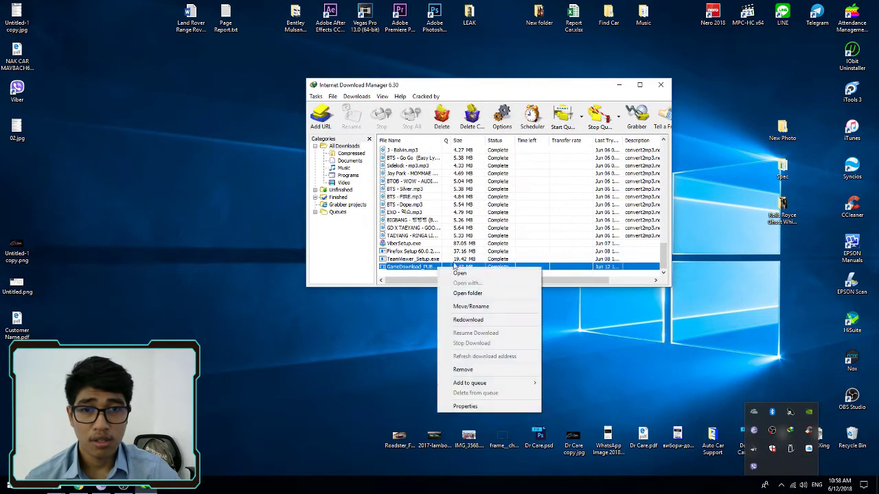
{"action": "left_click", "coordinate": [426, 293]}
{"action": "left_click", "coordinate": [660, 85]}
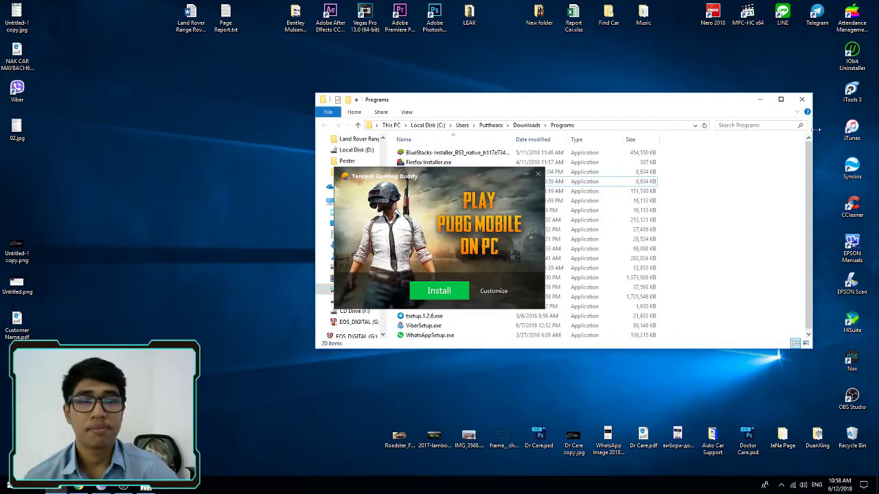
Start the default Tencent Gaming Buddy installation, refreshing the desktop while it progresses.
{"action": "left_click", "coordinate": [800, 102]}
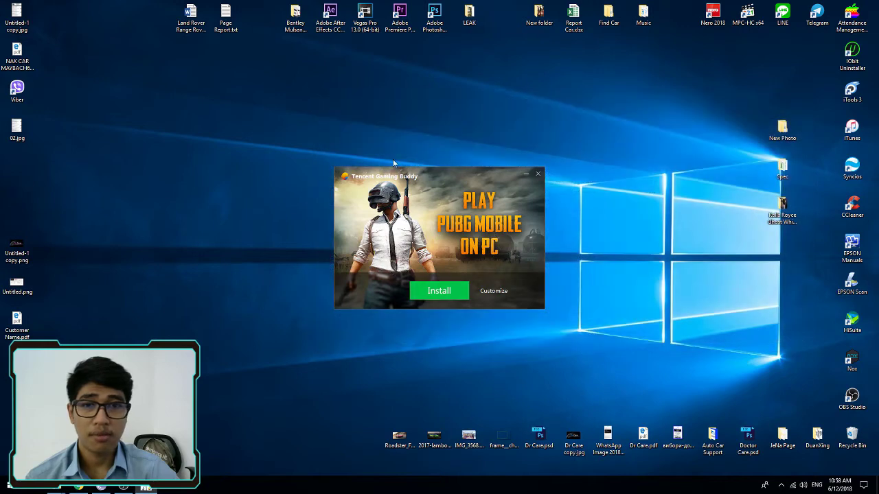
{"action": "left_click", "coordinate": [443, 288]}
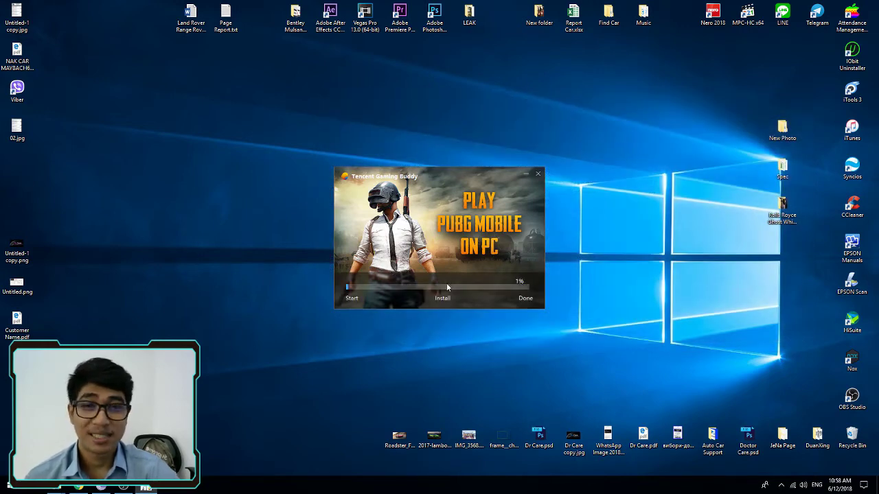
{"action": "right_click", "coordinate": [103, 225]}
{"action": "left_click", "coordinate": [138, 251]}
{"action": "right_click", "coordinate": [206, 215]}
{"action": "left_click", "coordinate": [250, 240]}
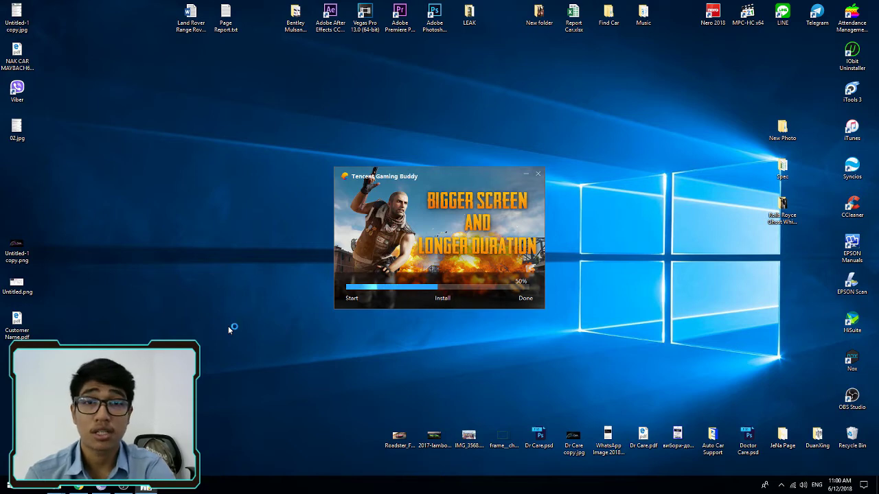
Launch Tencent Gaming Buddy, collapse and re-expand its sidebar, and show the keyboard mapping overlay.
{"action": "left_click", "coordinate": [449, 292]}
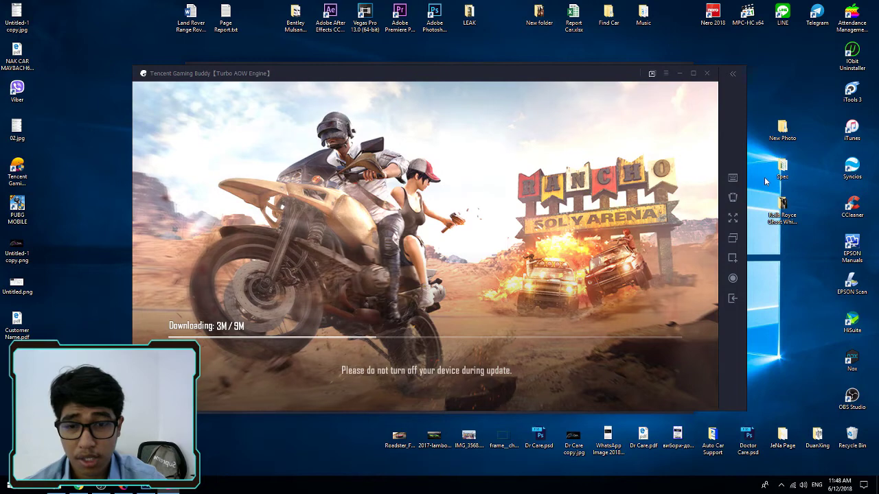
{"action": "left_click", "coordinate": [732, 73]}
{"action": "left_click", "coordinate": [723, 75]}
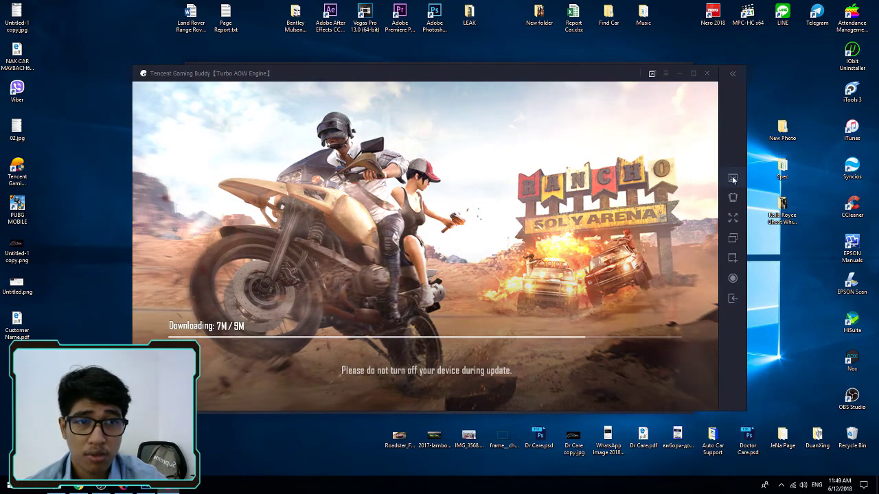
{"action": "left_click", "coordinate": [733, 177]}
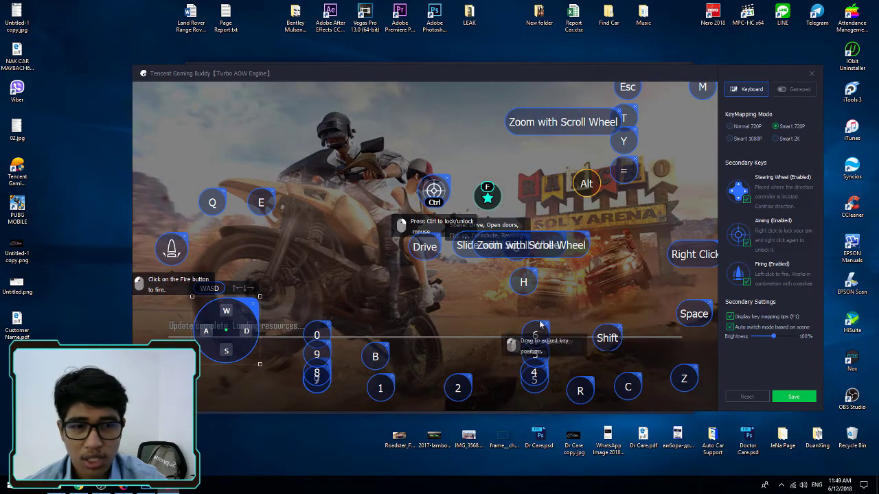
Save the key mapping and agree to the PUBG Mobile privacy policy.
{"action": "left_click", "coordinate": [789, 396]}
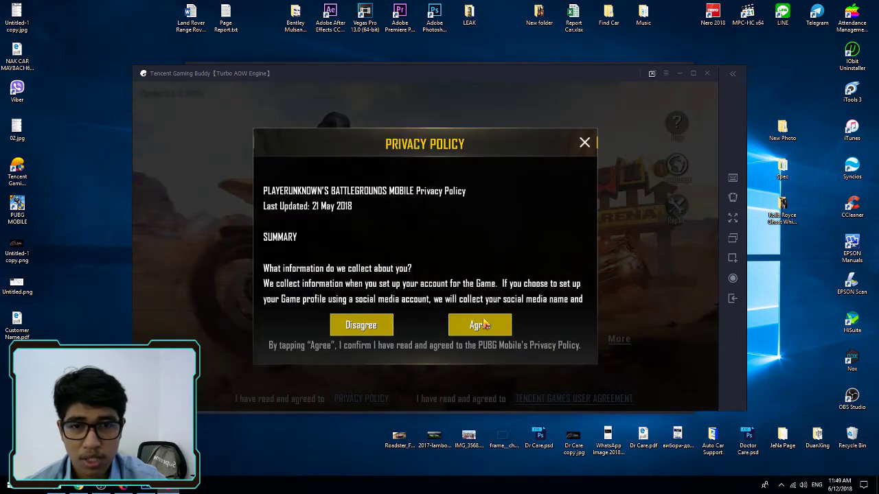
{"action": "left_click", "coordinate": [485, 323]}
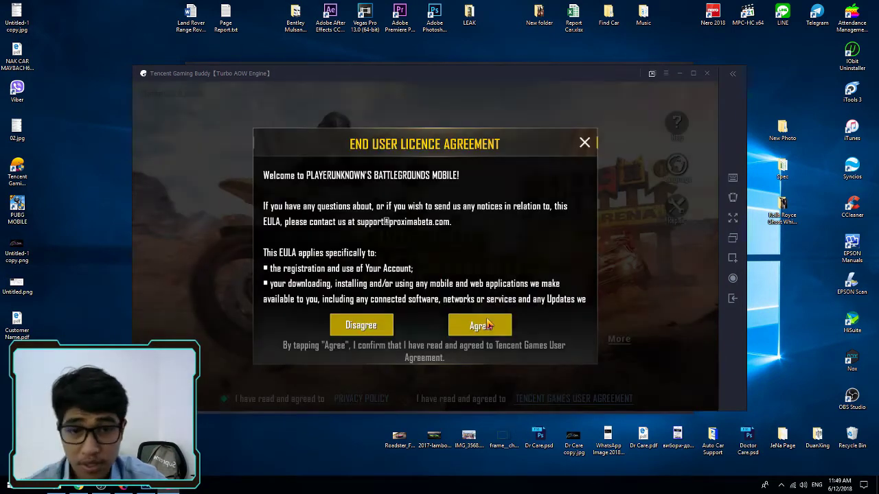
Accept the user licence agreement and submit the Facebook account e-mail and password.
{"action": "left_click", "coordinate": [486, 323]}
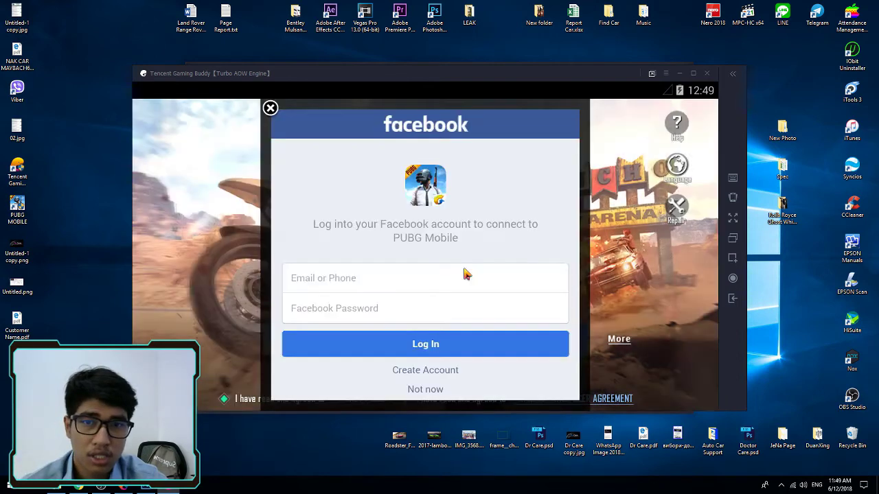
{"action": "left_click", "coordinate": [466, 280]}
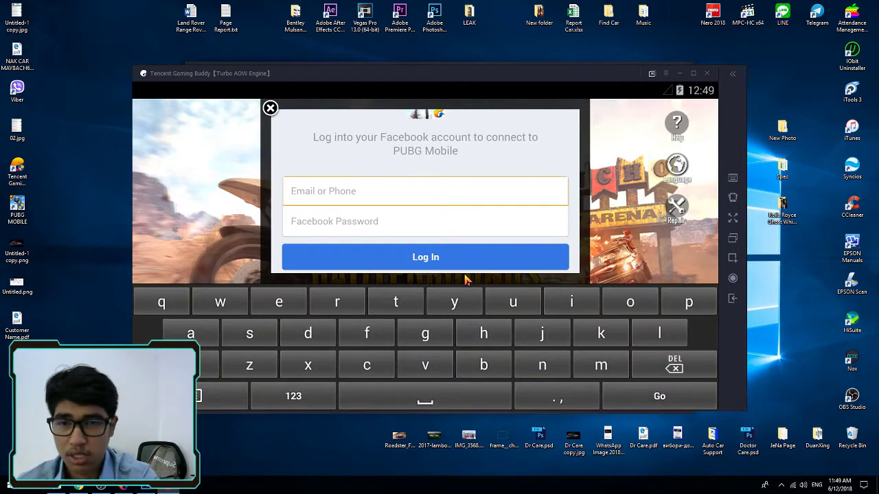
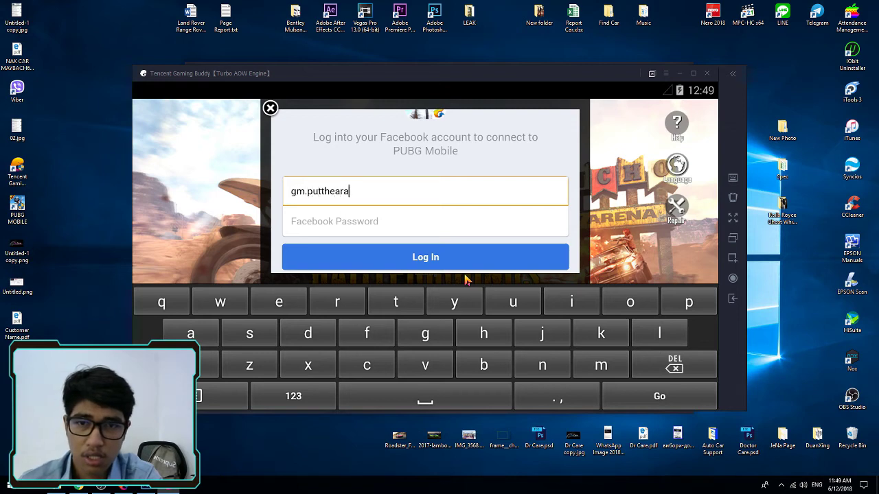
{"action": "key", "text": "Tab"}
{"action": "type", "text": "••••••••9"}
{"action": "key", "text": "Return"}
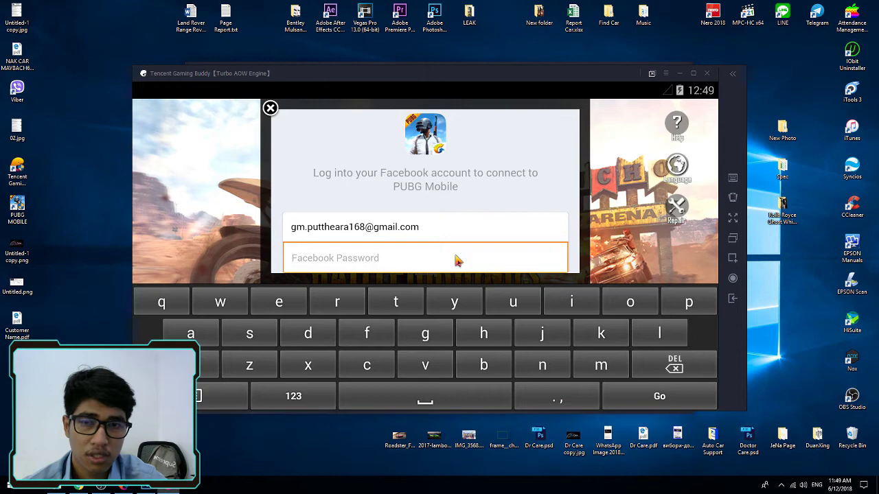
Re-enter the Facebook password, log in, and confirm continuing to PUBG Mobile.
{"action": "type", "text": "•••••••••9"}
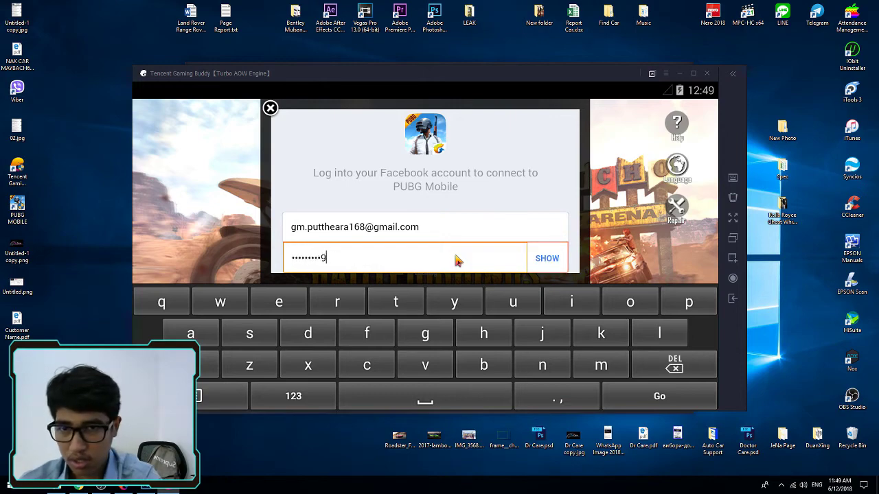
{"action": "scroll", "coordinate": [457, 260], "scroll_direction": "down", "scroll_amount": 1}
{"action": "left_click", "coordinate": [457, 259]}
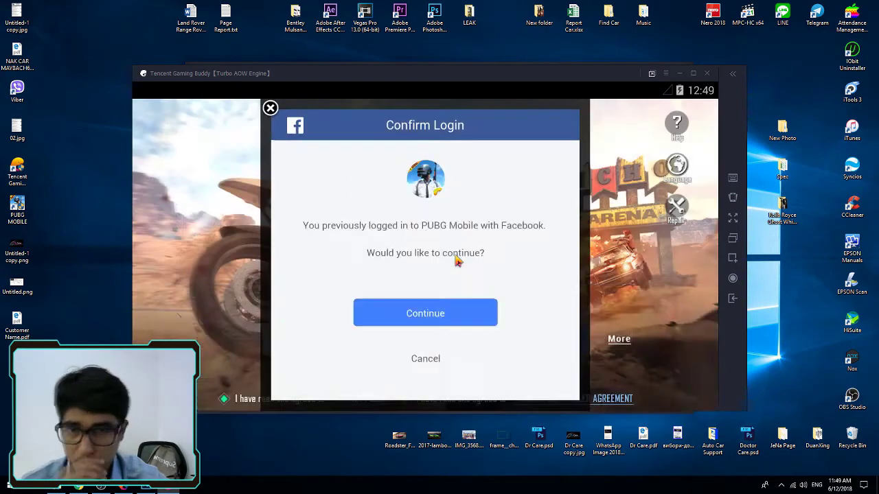
{"action": "left_click", "coordinate": [447, 314]}
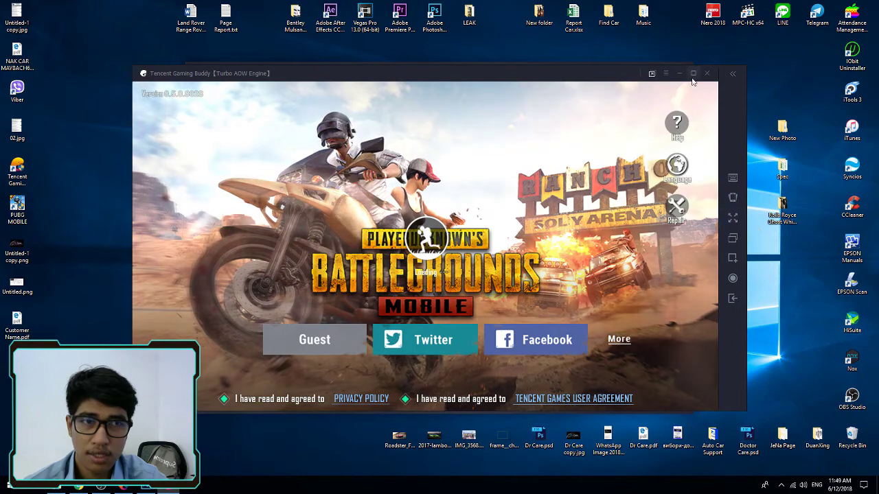
Switch the emulator to full screen and back to a normal window.
{"action": "left_click", "coordinate": [733, 219]}
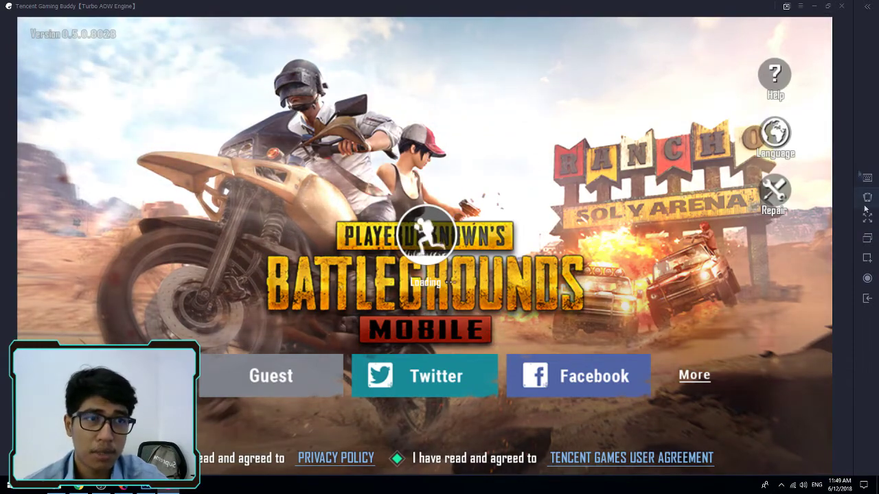
{"action": "left_click", "coordinate": [827, 5]}
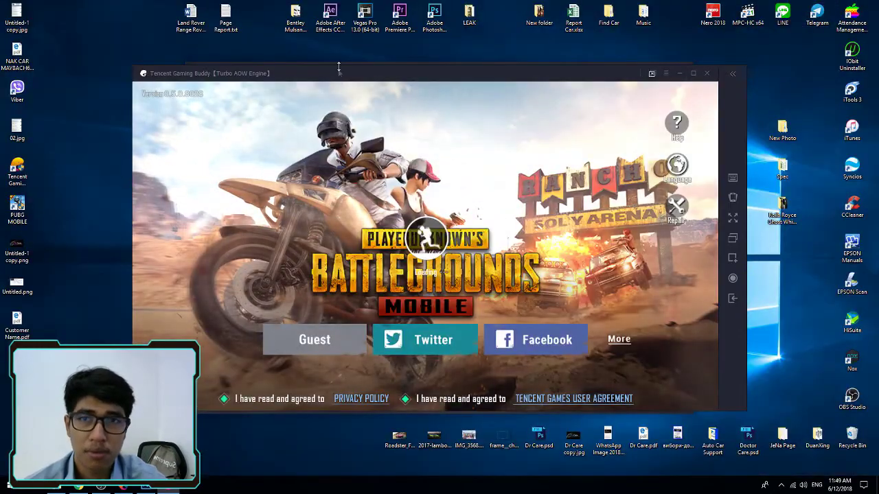
{"action": "left_click", "coordinate": [77, 164]}
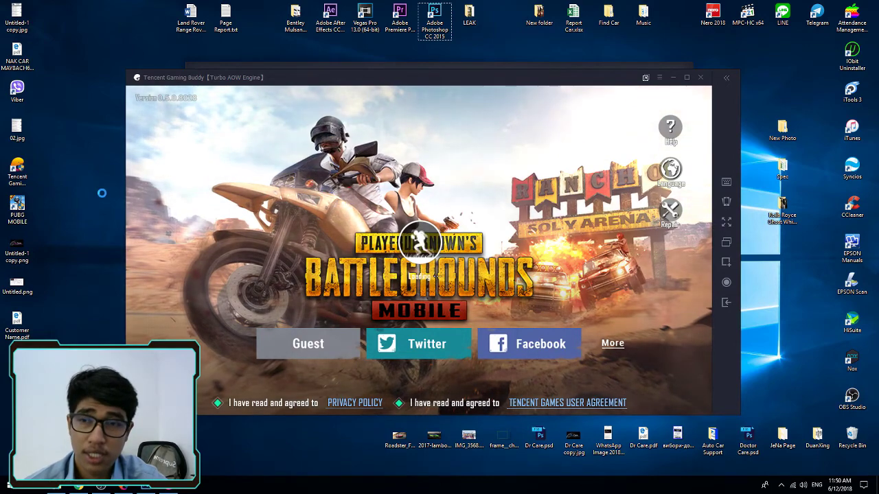
Refresh the desktop repeatedly while PUBG Mobile loads.
{"action": "right_click", "coordinate": [75, 163]}
{"action": "left_click", "coordinate": [90, 189]}
{"action": "right_click", "coordinate": [81, 167]}
{"action": "left_click", "coordinate": [107, 189]}
{"action": "right_click", "coordinate": [98, 190]}
{"action": "left_click", "coordinate": [116, 216]}
{"action": "right_click", "coordinate": [97, 191]}
{"action": "left_click", "coordinate": [116, 214]}
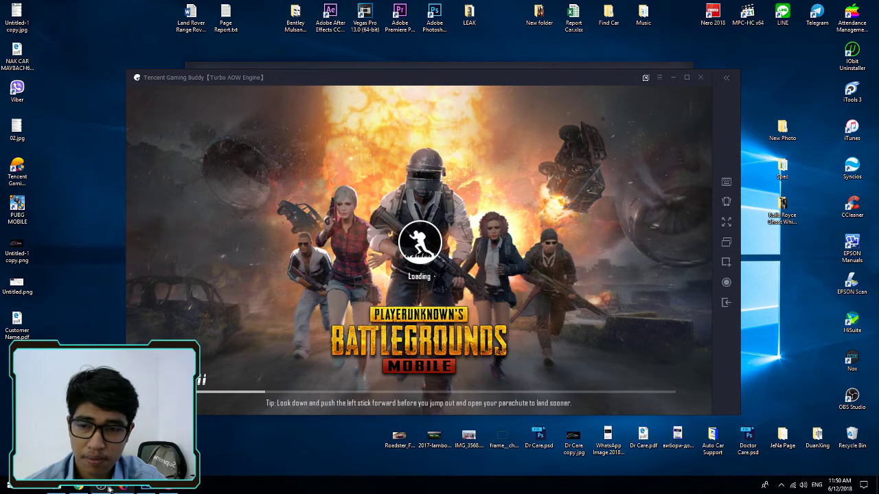
Refresh the desktop, accept the automatic Low graphics setting, and dismiss the Assassin Trench Coat promo.
{"action": "right_click", "coordinate": [84, 149]}
{"action": "left_click", "coordinate": [95, 178]}
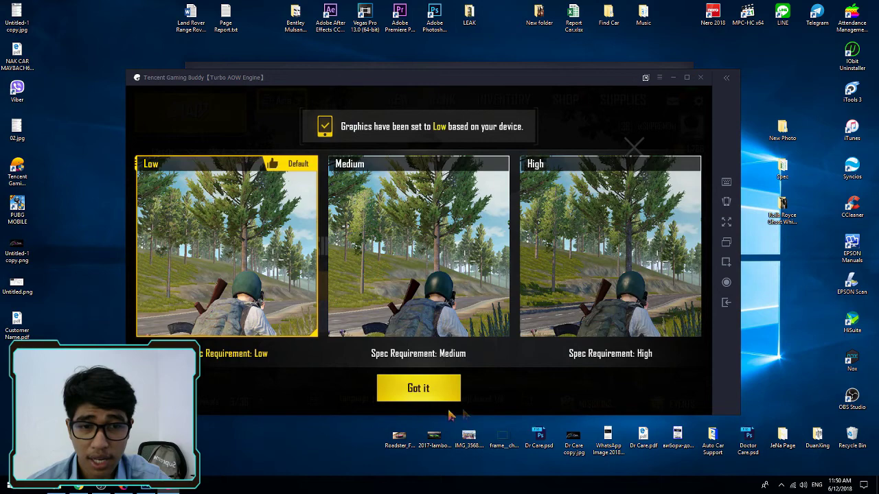
{"action": "left_click", "coordinate": [434, 393]}
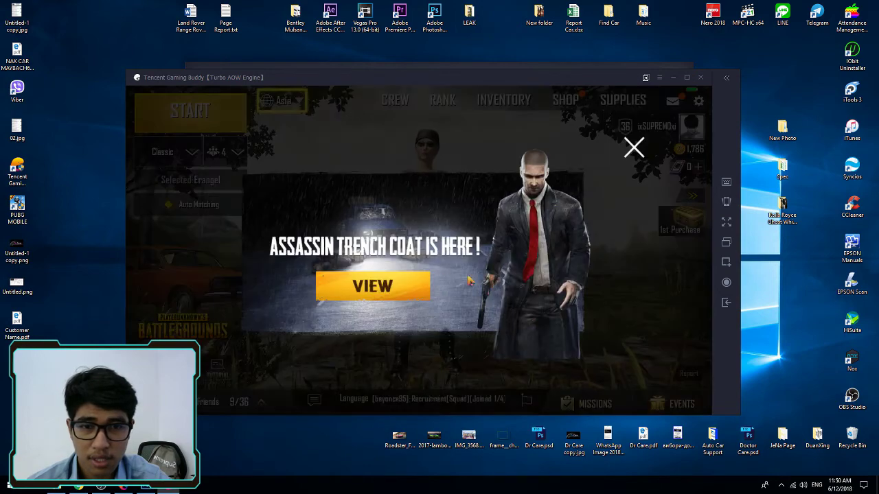
{"action": "left_click", "coordinate": [634, 150]}
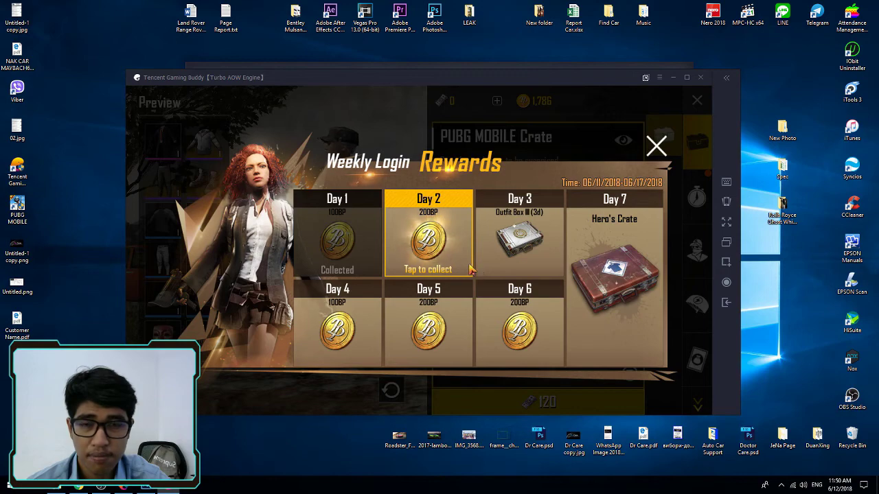
Claim the Day 2 reward of 200 BP, then close Weekly Login Rewards and the Crate shop.
{"action": "left_click", "coordinate": [442, 242]}
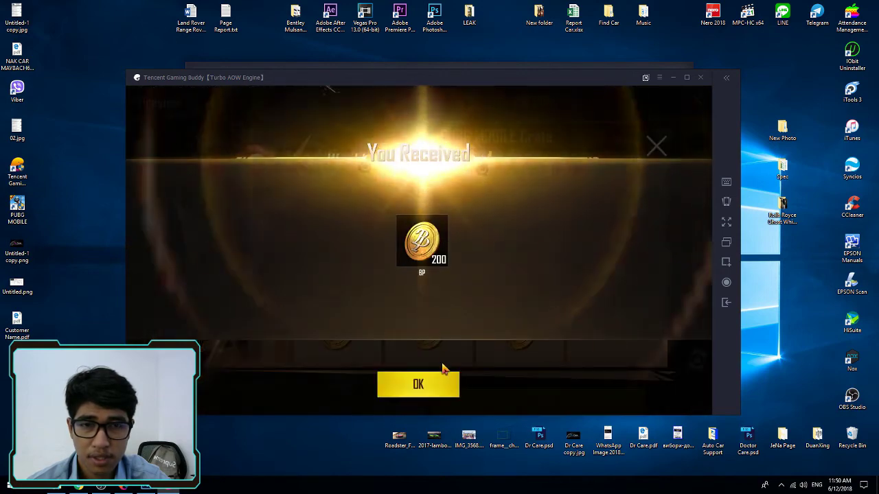
{"action": "left_click", "coordinate": [442, 385]}
{"action": "left_click", "coordinate": [657, 146]}
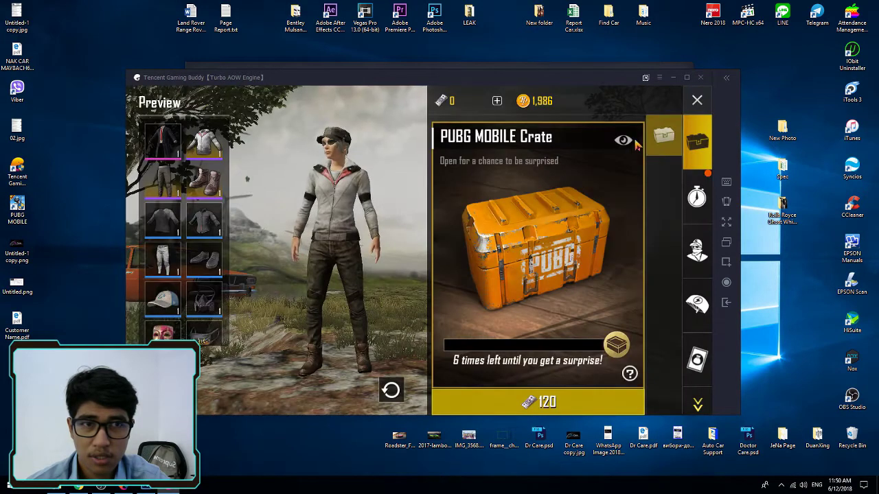
{"action": "left_click", "coordinate": [697, 99]}
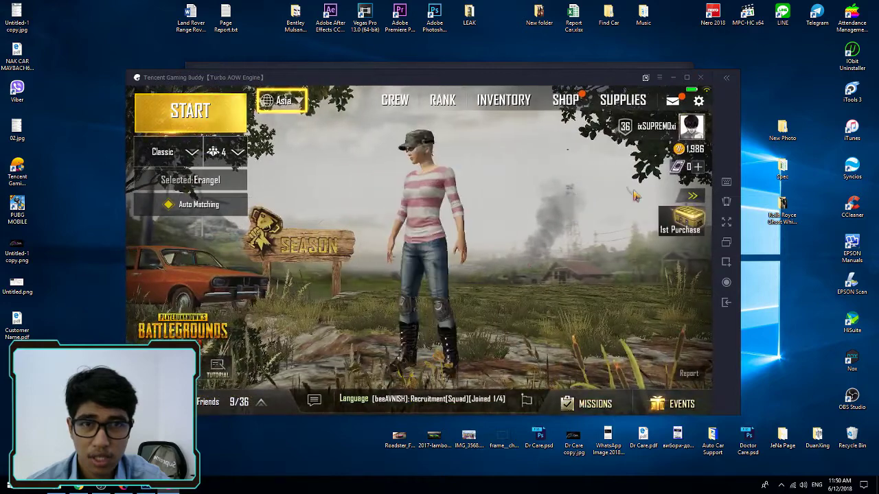
Enable Peek & Fire and apply HD graphics, Colorful style and Extreme frame rate.
{"action": "left_click", "coordinate": [697, 103]}
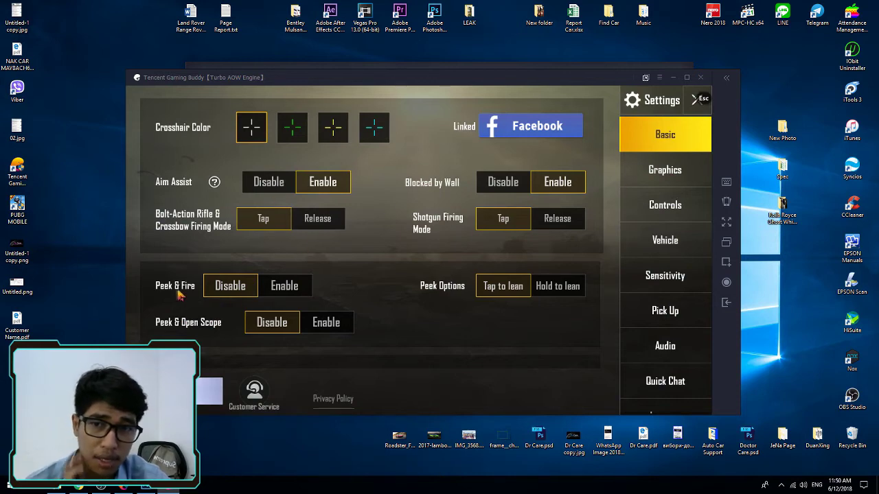
{"action": "left_click", "coordinate": [283, 289]}
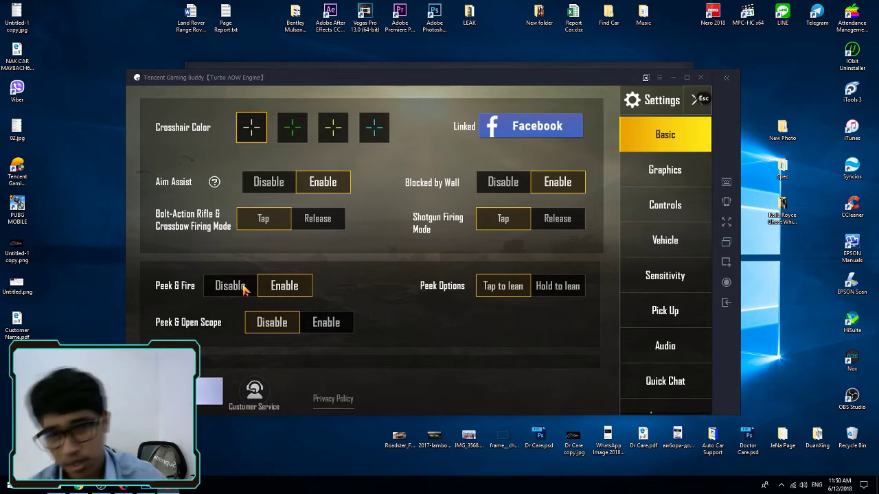
{"action": "left_click", "coordinate": [680, 170]}
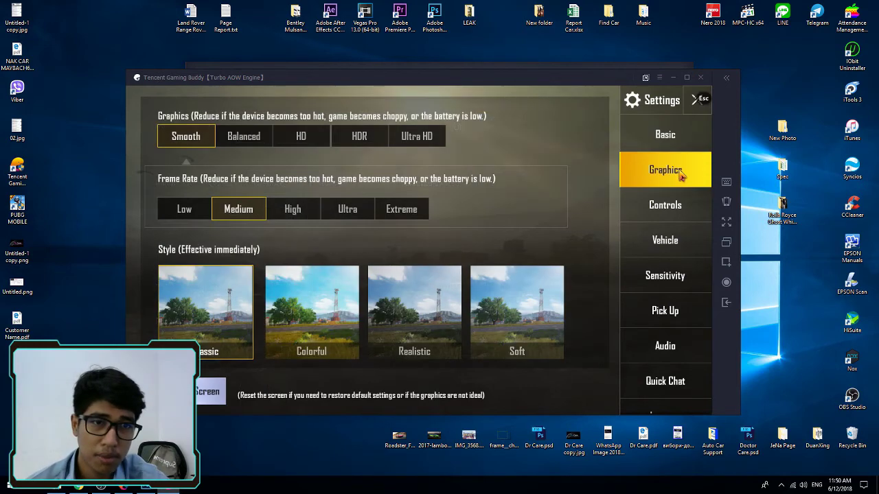
{"action": "left_click", "coordinate": [308, 137]}
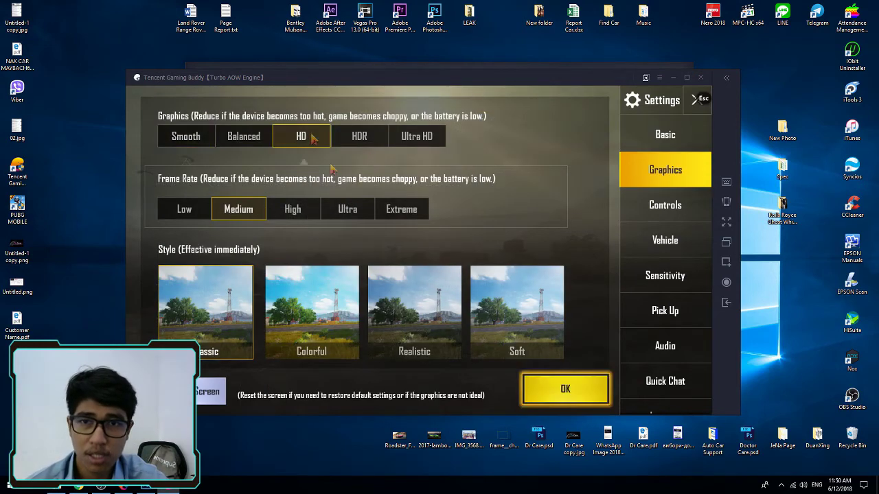
{"action": "left_click", "coordinate": [348, 324]}
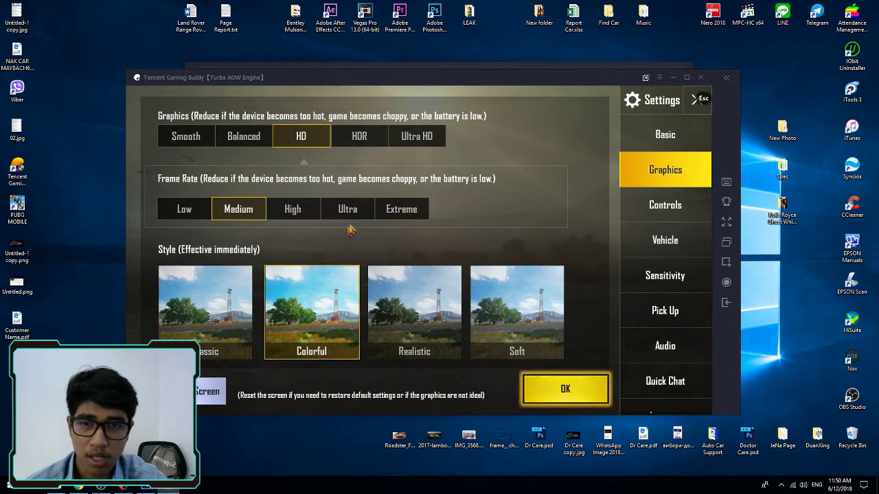
{"action": "left_click", "coordinate": [401, 211]}
{"action": "left_click", "coordinate": [565, 396]}
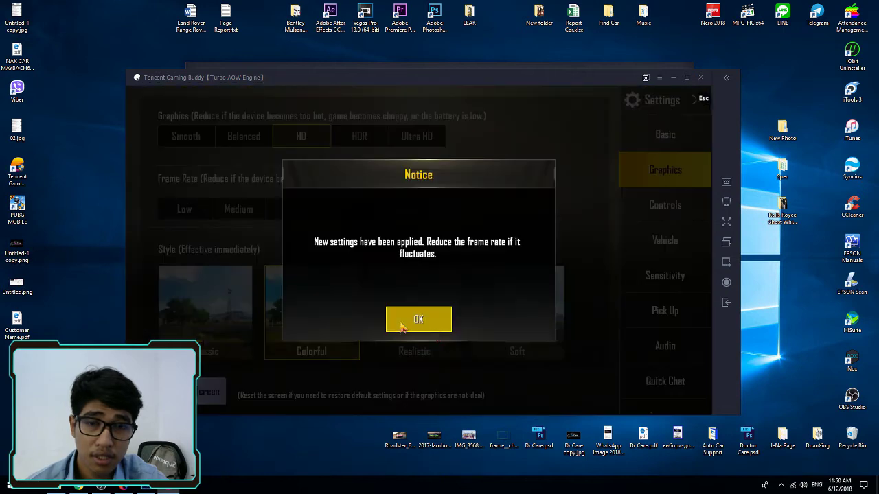
{"action": "left_click", "coordinate": [403, 327]}
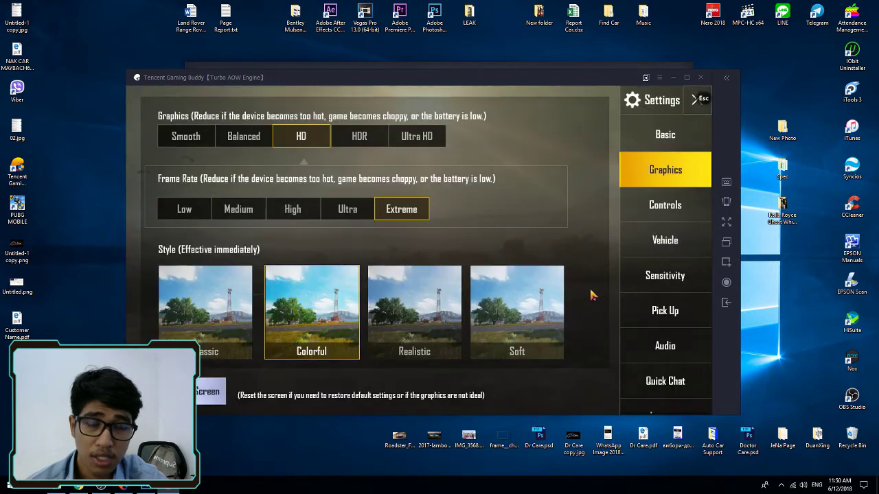
Set the 2x Aimpoint Scope sensitivity to 92%, return to the lobby, and start matchmaking.
{"action": "left_click", "coordinate": [663, 282]}
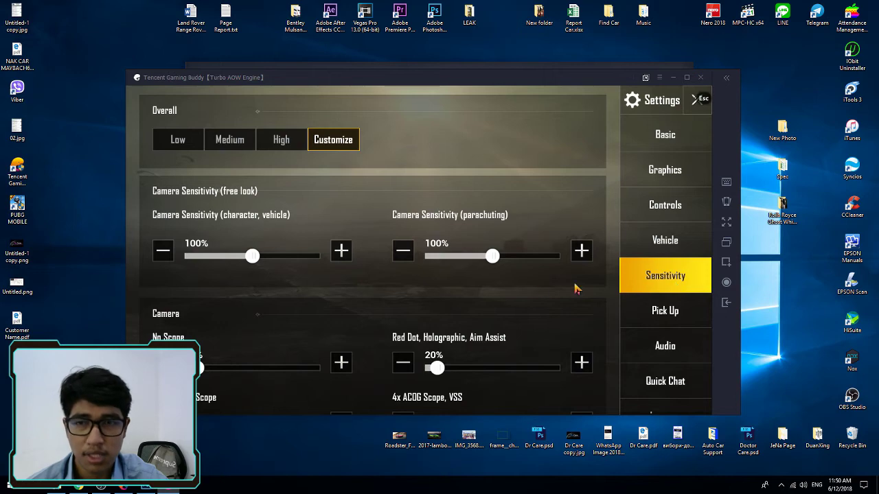
{"action": "scroll", "coordinate": [285, 306], "scroll_direction": "down", "scroll_amount": 10}
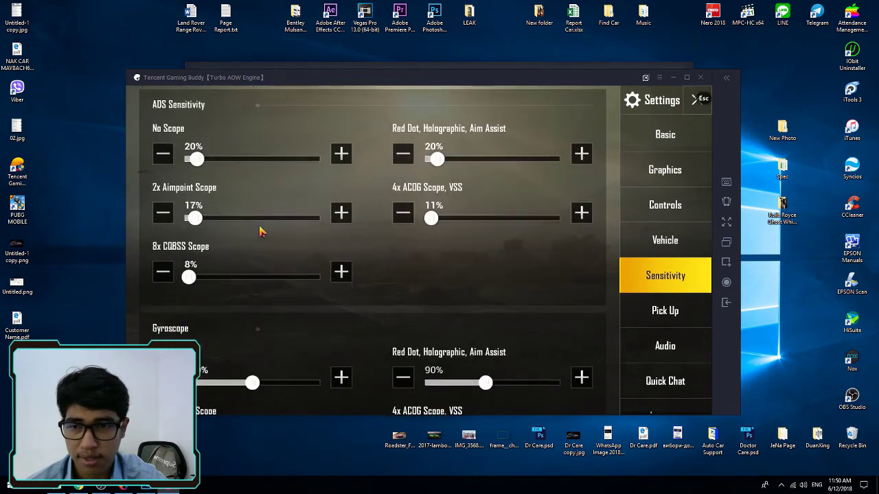
{"action": "scroll", "coordinate": [191, 236], "scroll_direction": "up", "scroll_amount": 3}
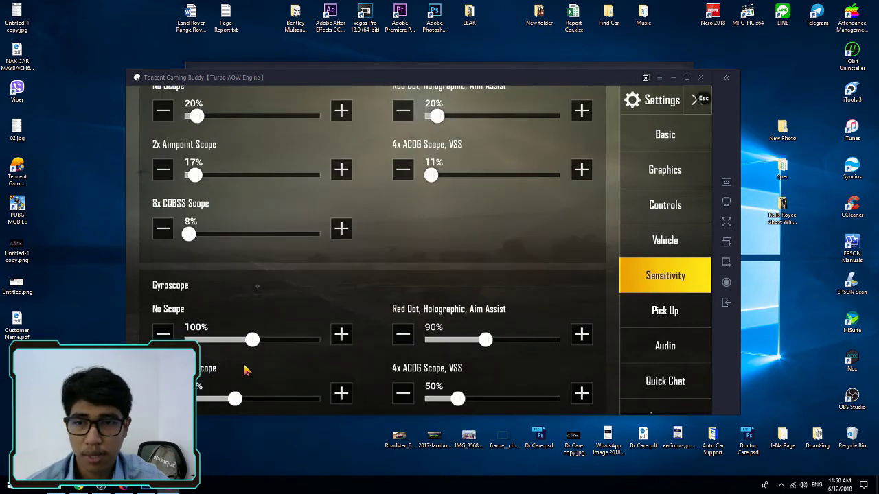
{"action": "scroll", "coordinate": [286, 334], "scroll_direction": "up", "scroll_amount": 3}
{"action": "left_click", "coordinate": [276, 293]}
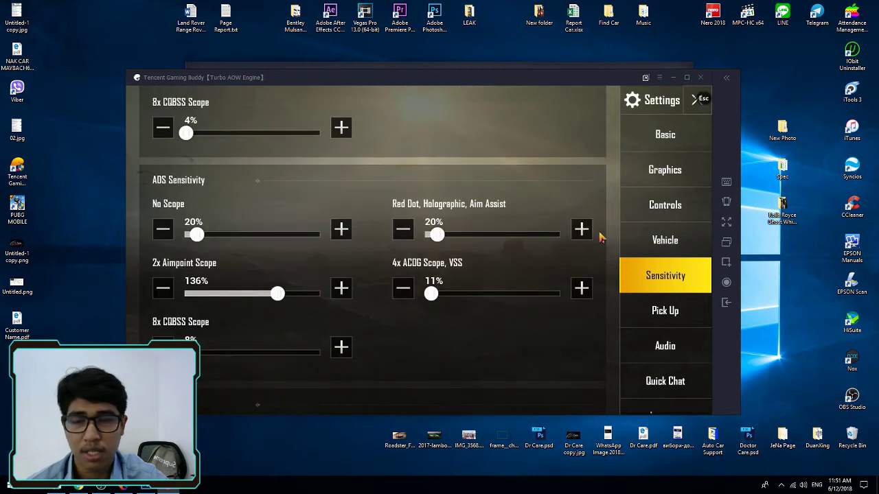
{"action": "left_click", "coordinate": [247, 293]}
{"action": "left_click", "coordinate": [695, 100]}
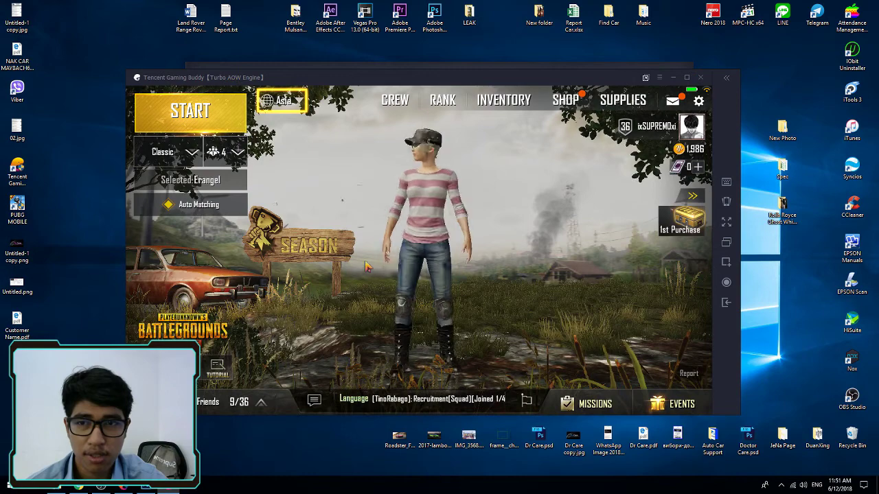
{"action": "left_click", "coordinate": [219, 370]}
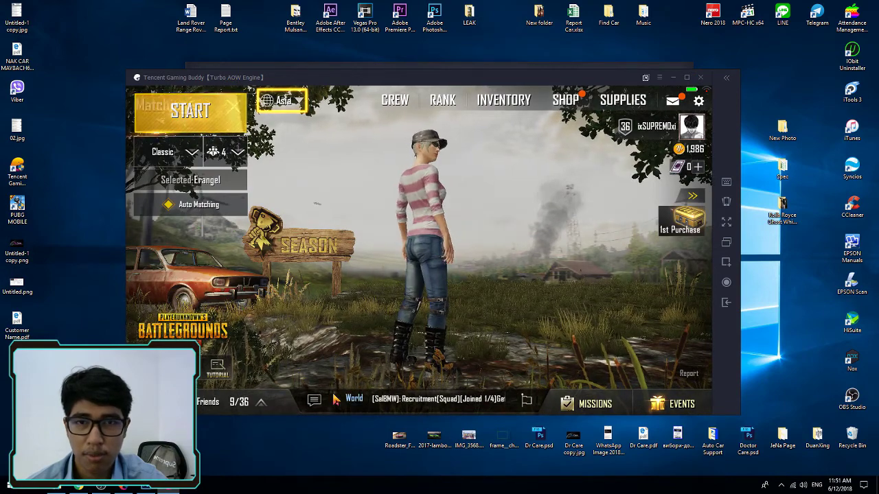